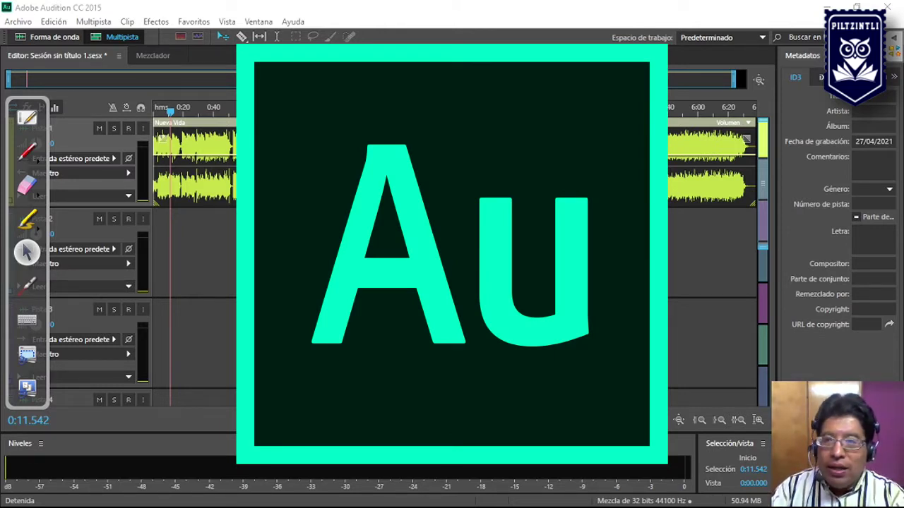
Return the playhead to the start of the multitrack session and play the first few seconds of the Nueva Vida clip
left_click(376, 7)
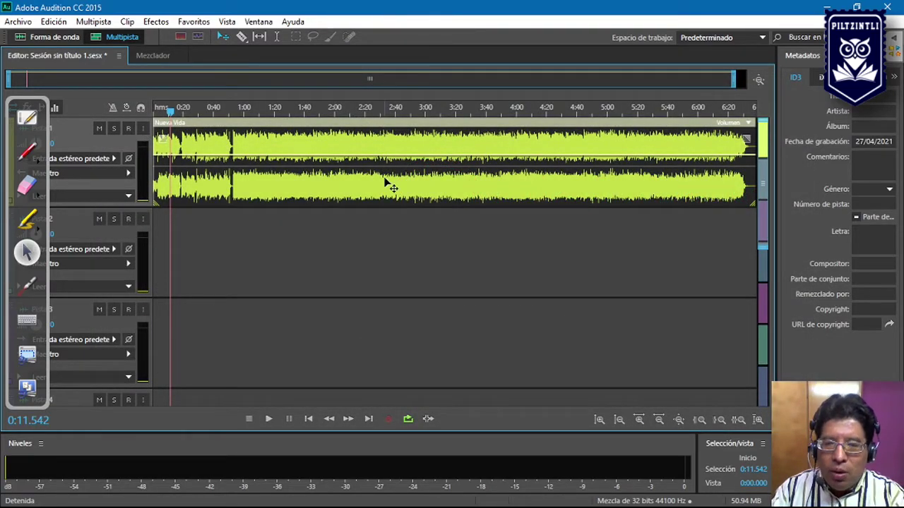
left_click(309, 419)
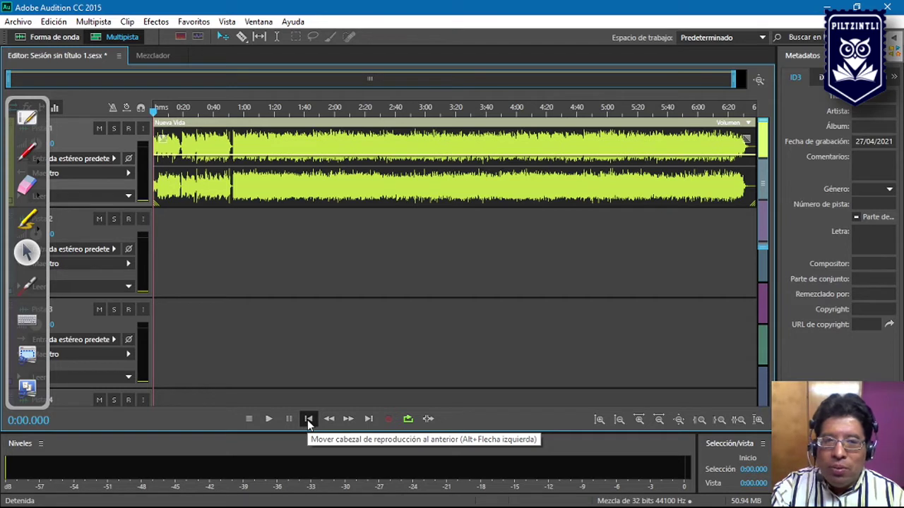
key("space")
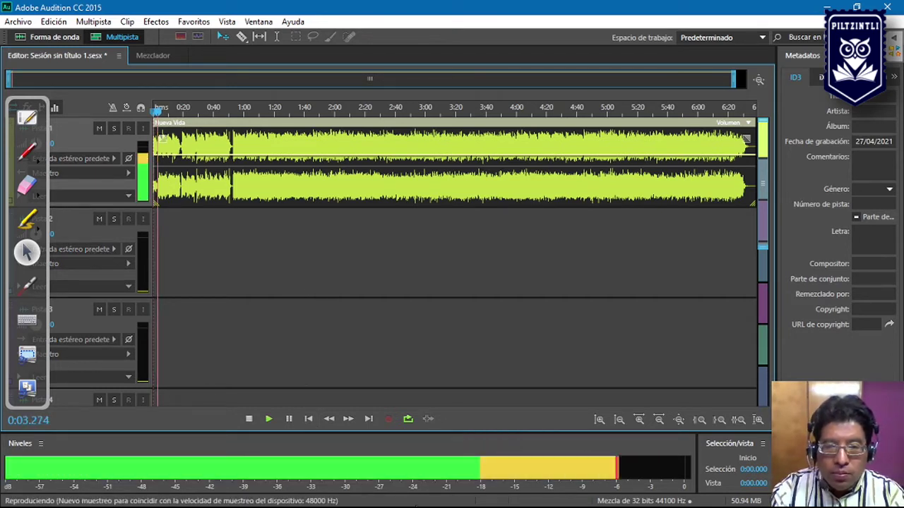
key("space")
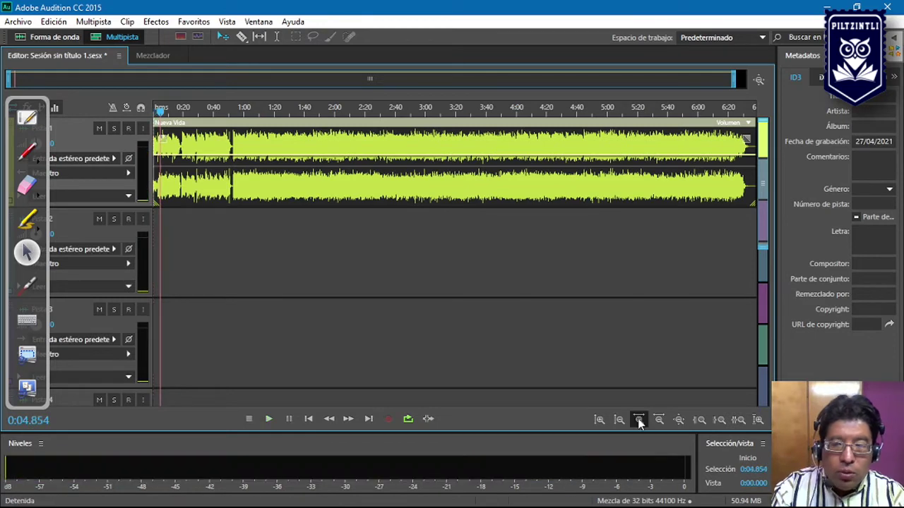
Zoom in on the timeline and play roughly the first eight seconds of the Nueva Vida clip from the beginning
left_click(639, 421)
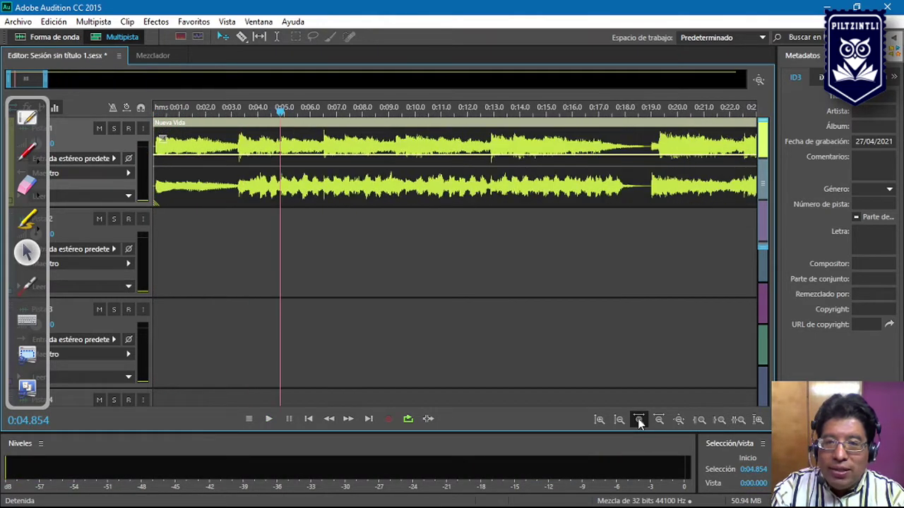
left_click(639, 421)
key("Home")
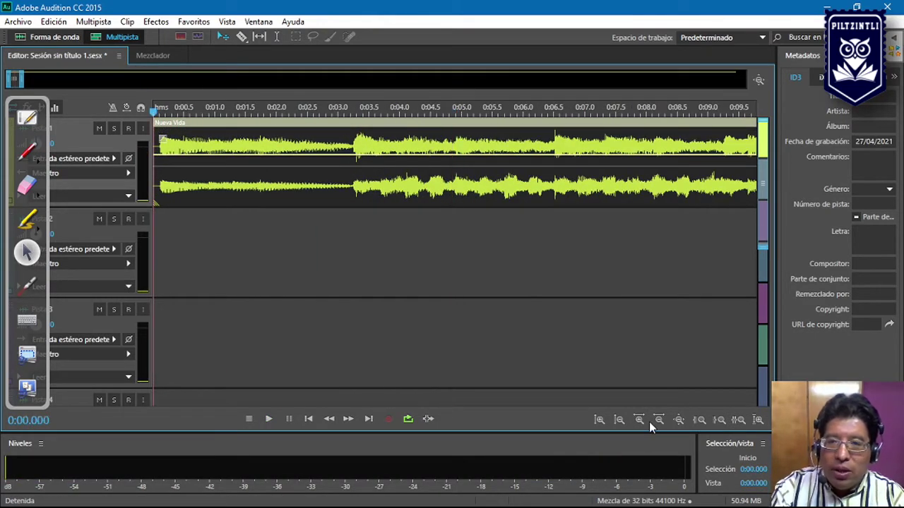
key("space")
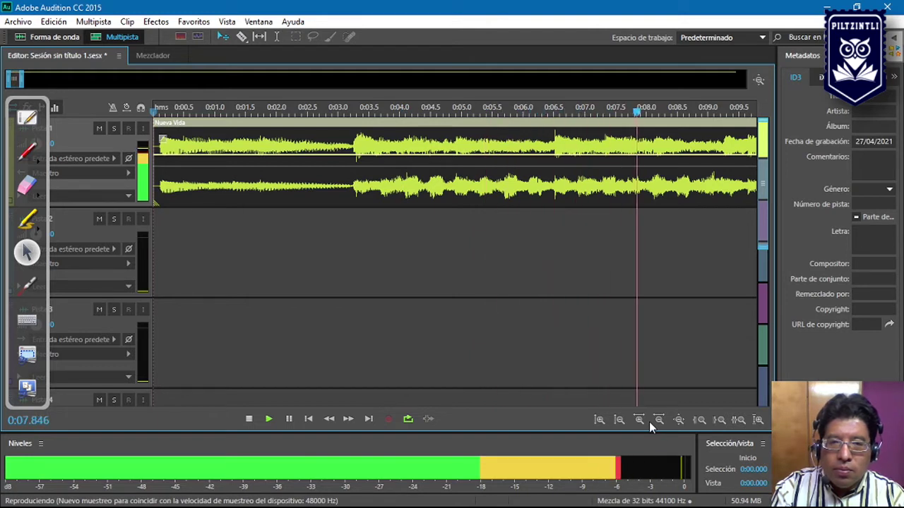
key("space")
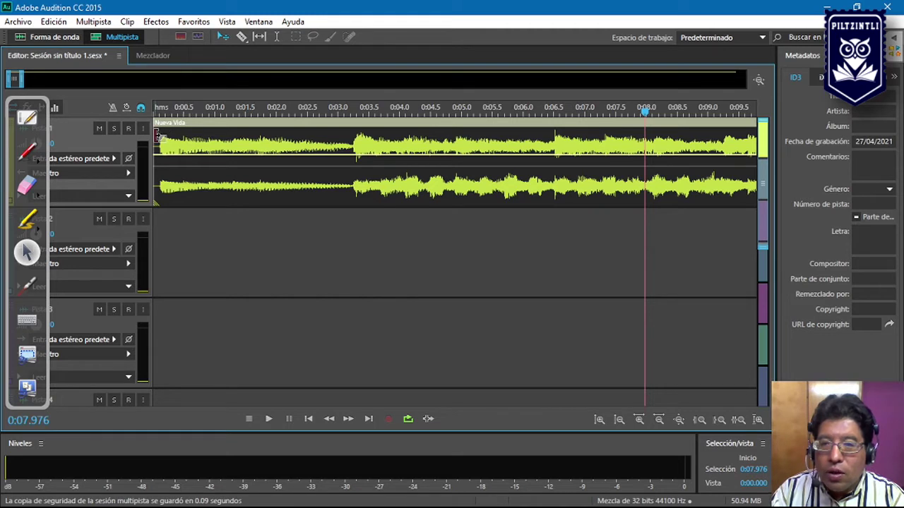
Place the playhead at 1:05.000 in the Nueva Vida clip using the Time Selection tool and open the clip in the waveform editor
left_click_drag(161, 138, 111, 148)
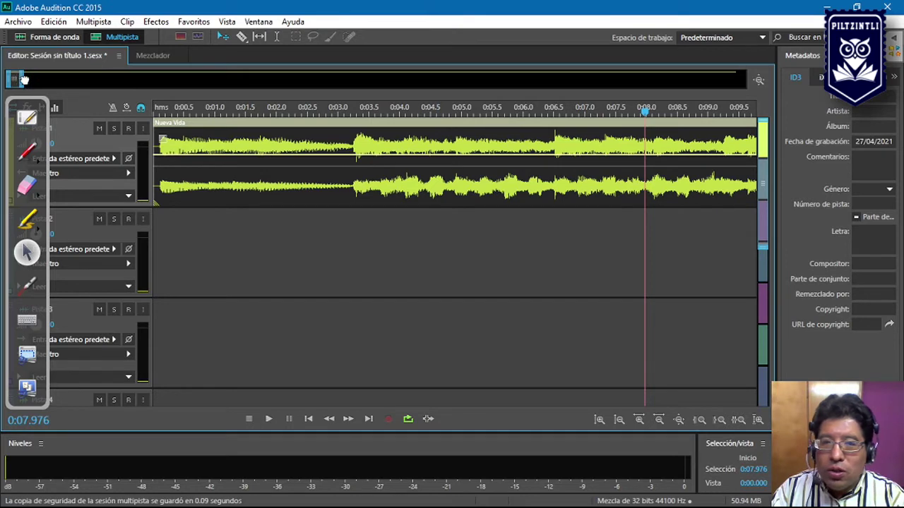
left_click_drag(16, 79, 134, 92)
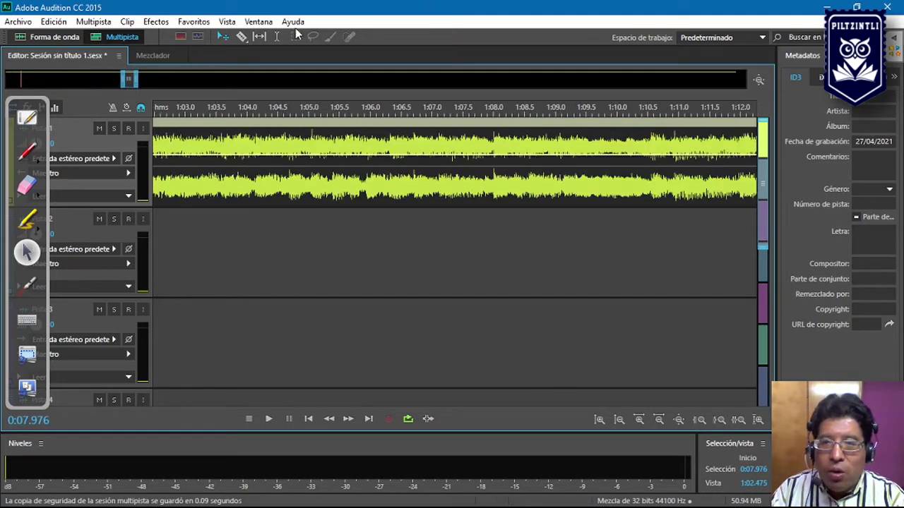
left_click(259, 36)
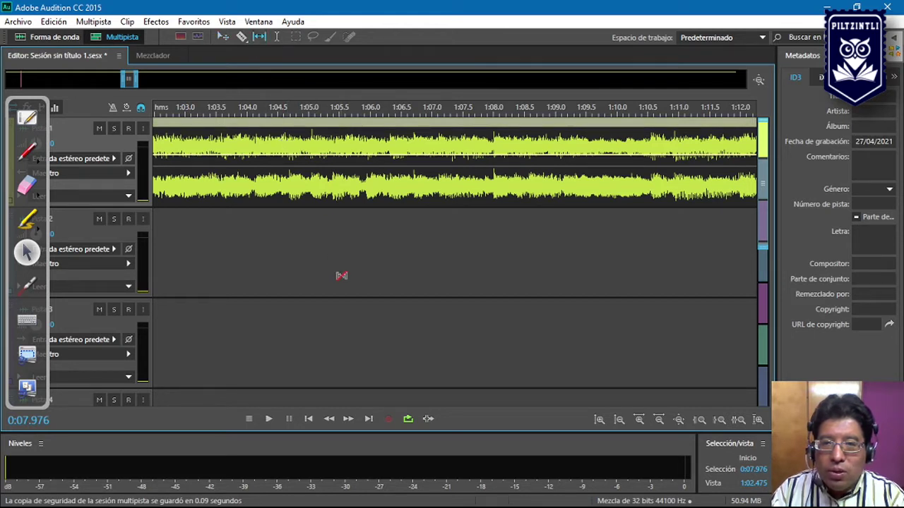
left_click(277, 38)
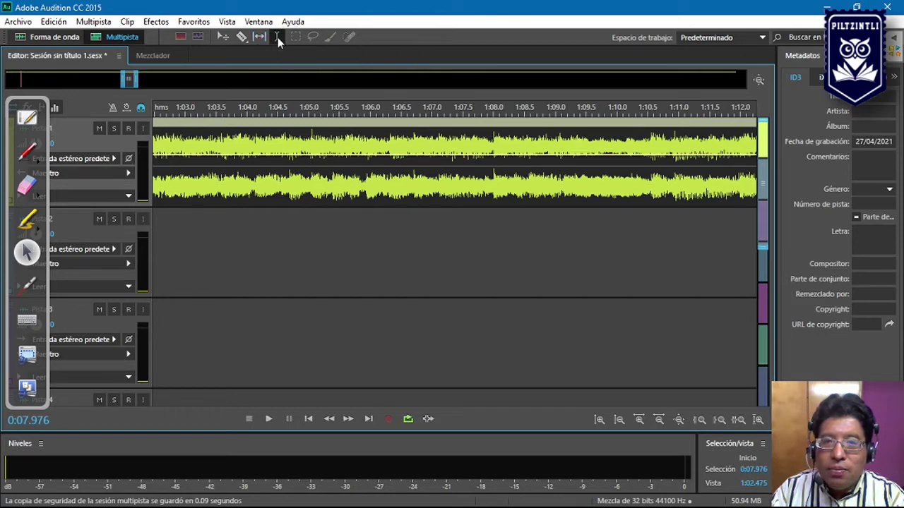
left_click(309, 146)
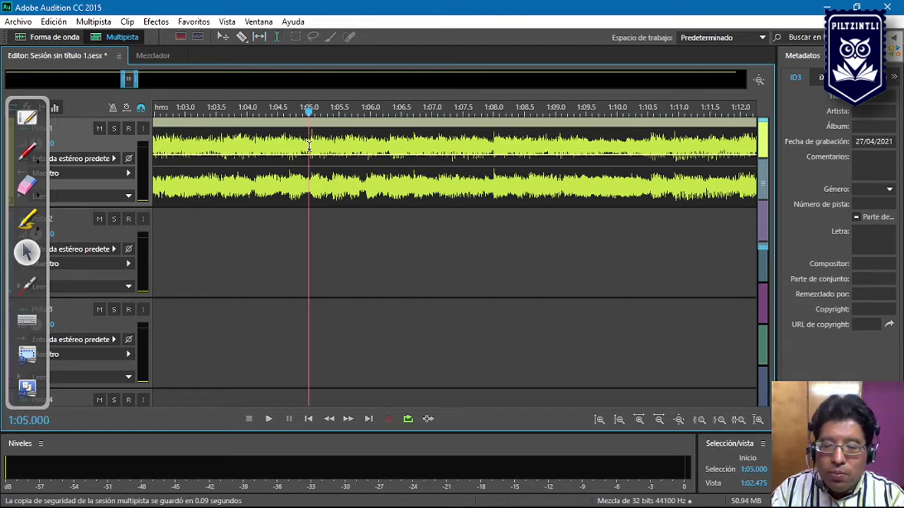
double_click(309, 146)
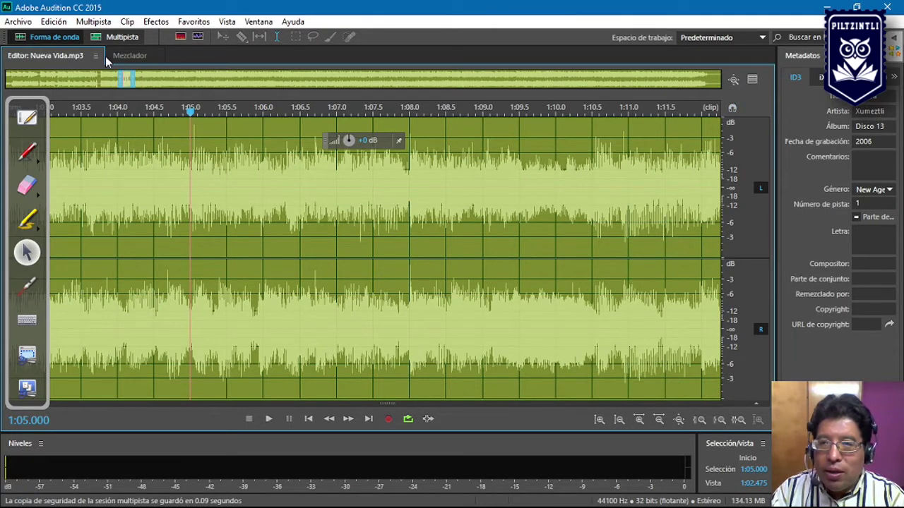
left_click(121, 37)
left_click(123, 36)
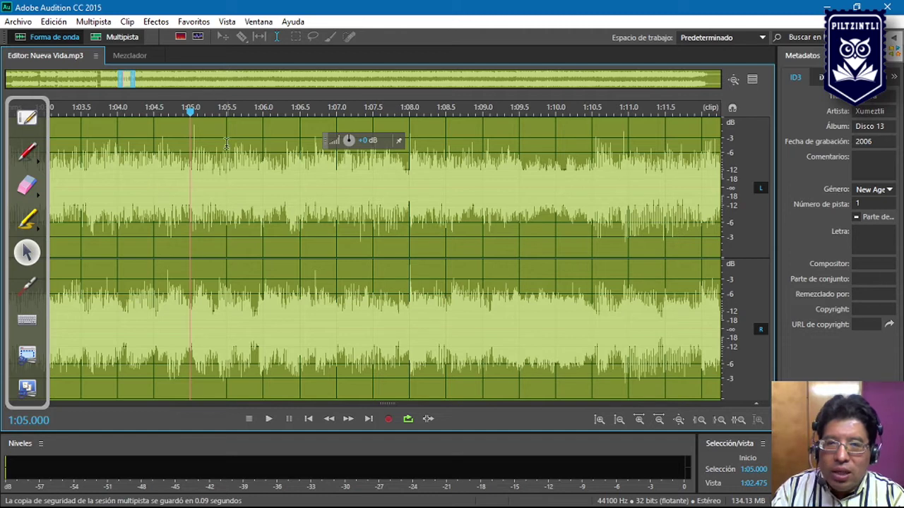
Select the audio from about 1:05.2 to 1:07.7 in the Nueva Vida waveform and play part of the selection
left_click_drag(205, 207, 388, 207)
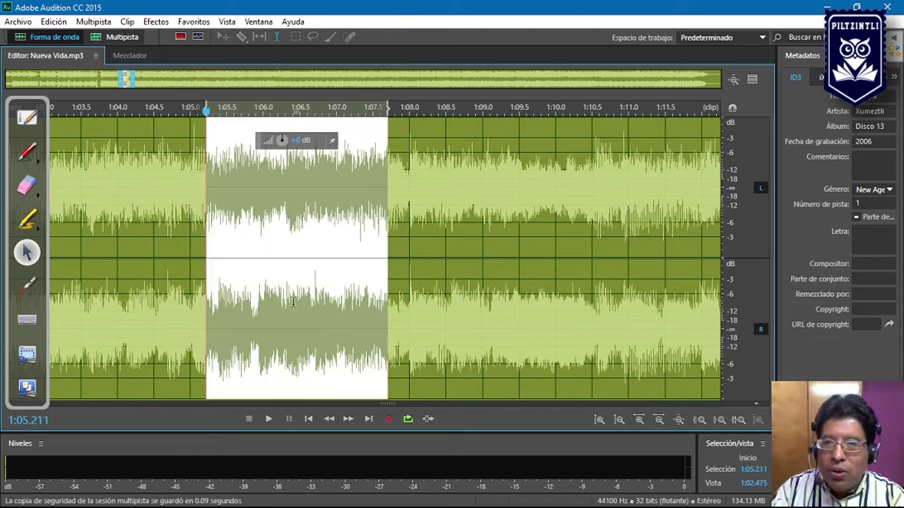
left_click(156, 22)
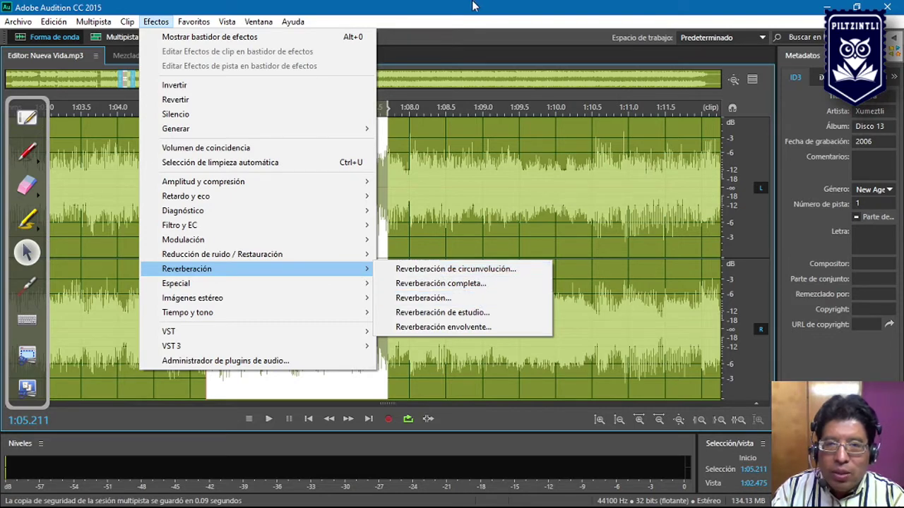
left_click(250, 102)
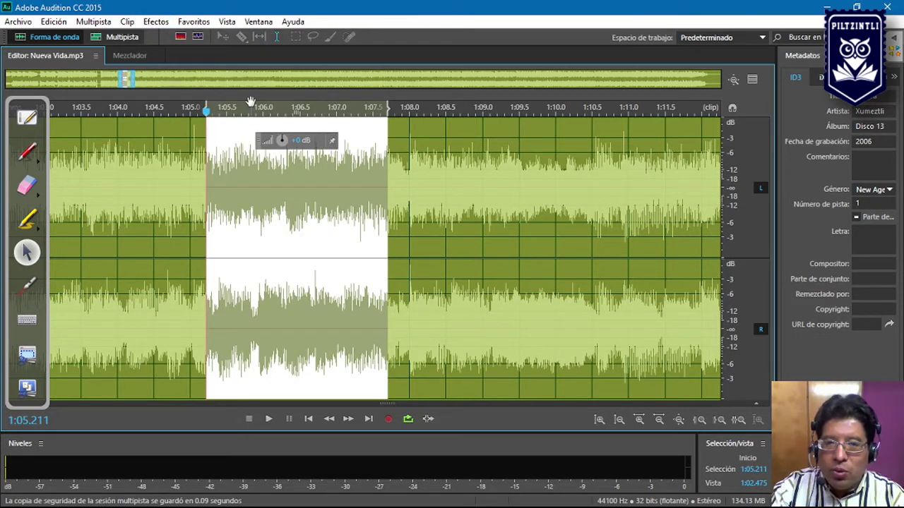
key("space")
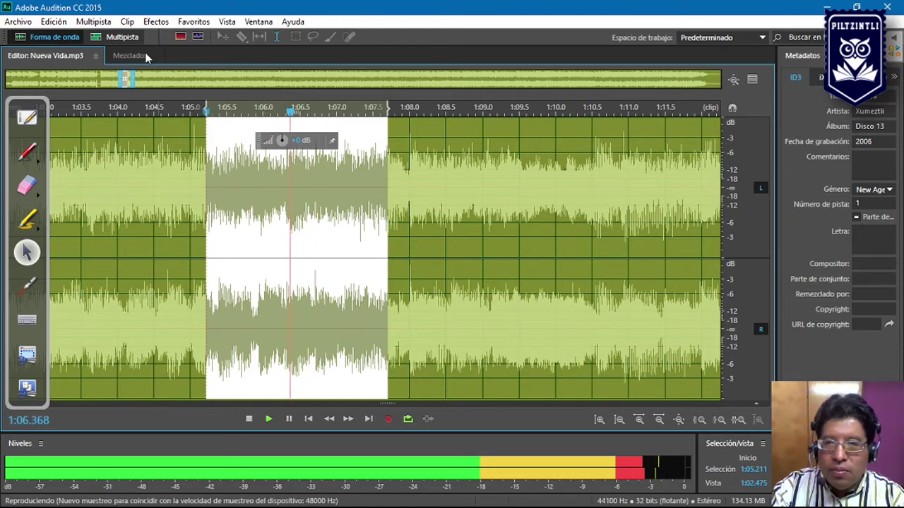
key("space")
Apply the Reverberación effect with the Altavoces líquidos preset to the selected section of the waveform
left_click(155, 22)
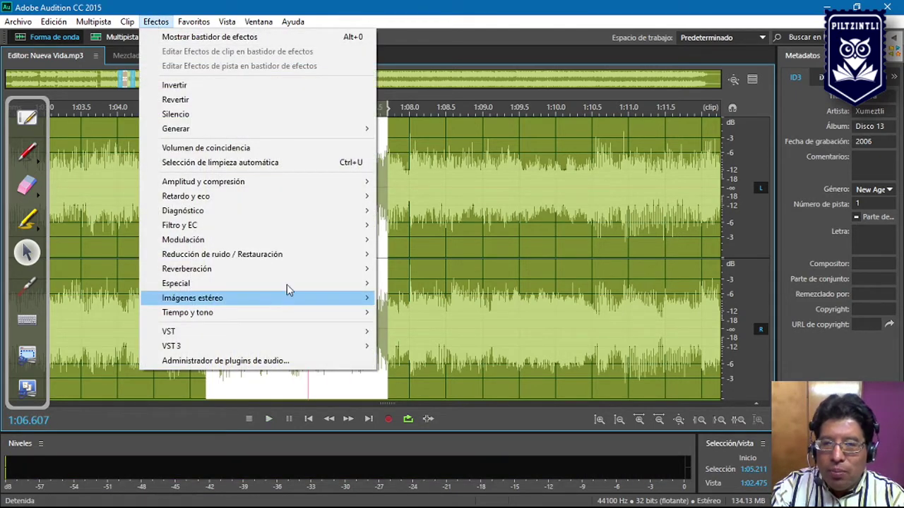
mouse_move(298, 270)
left_click(459, 298)
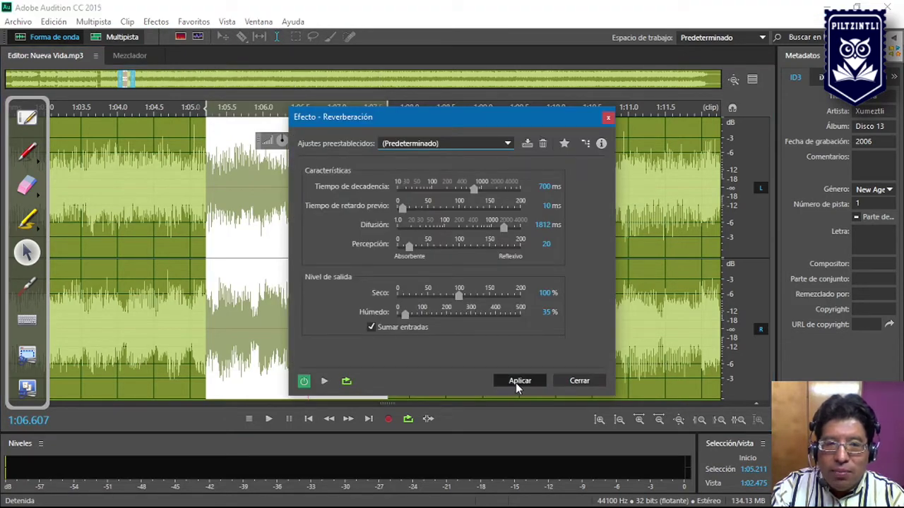
left_click(507, 144)
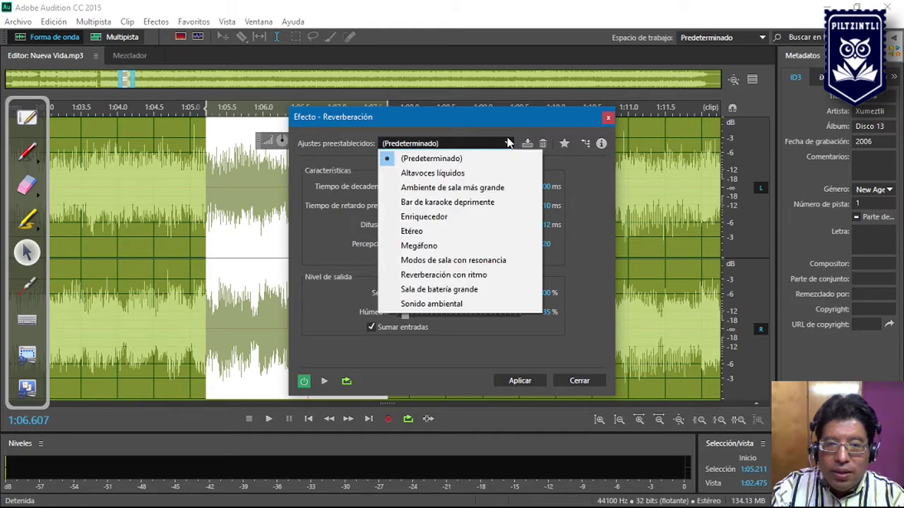
left_click(492, 173)
left_click(519, 380)
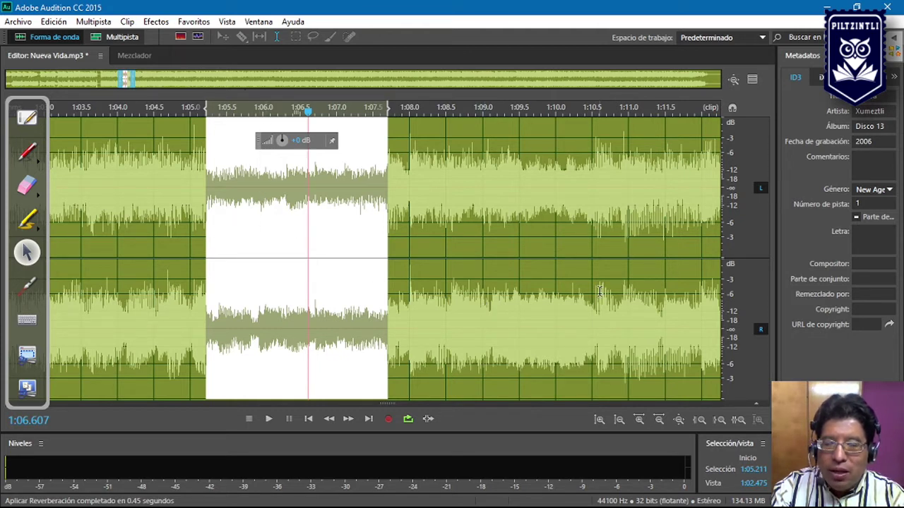
Play a moment of the processed selection and undo the reverb
key("space")
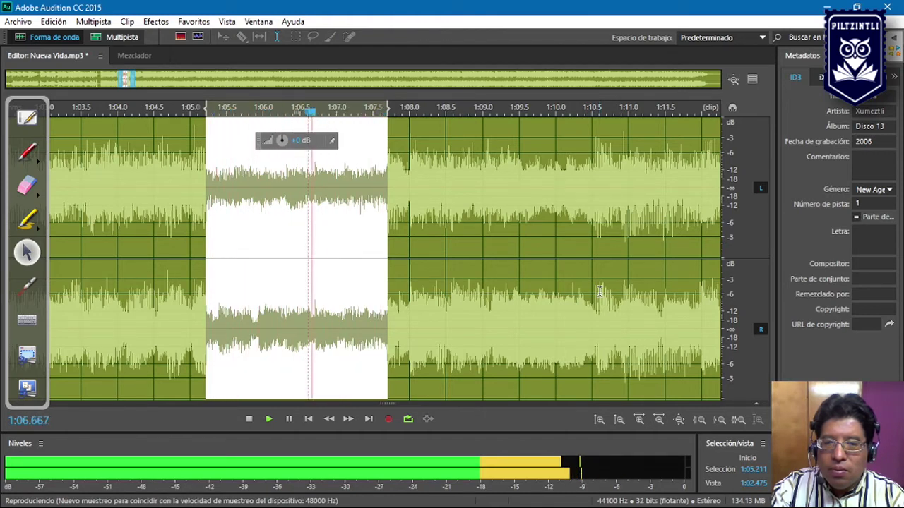
key("space")
left_click(53, 22)
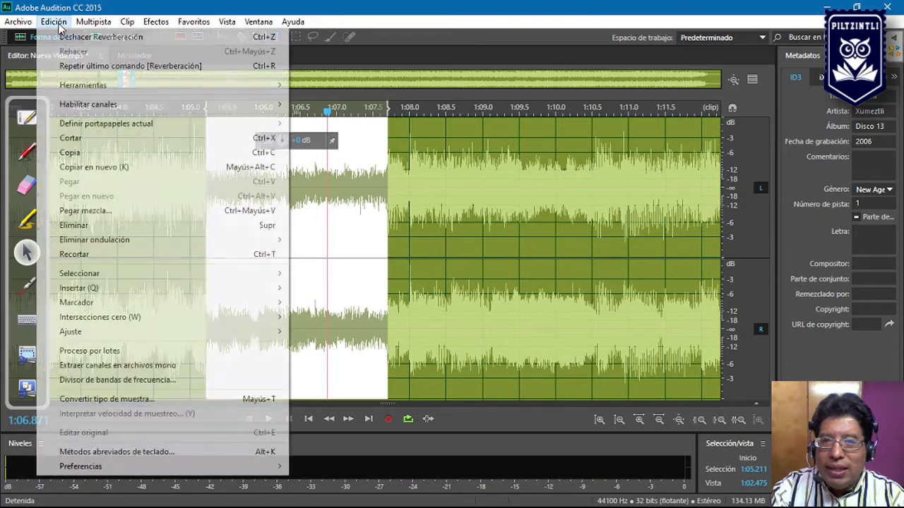
left_click(78, 39)
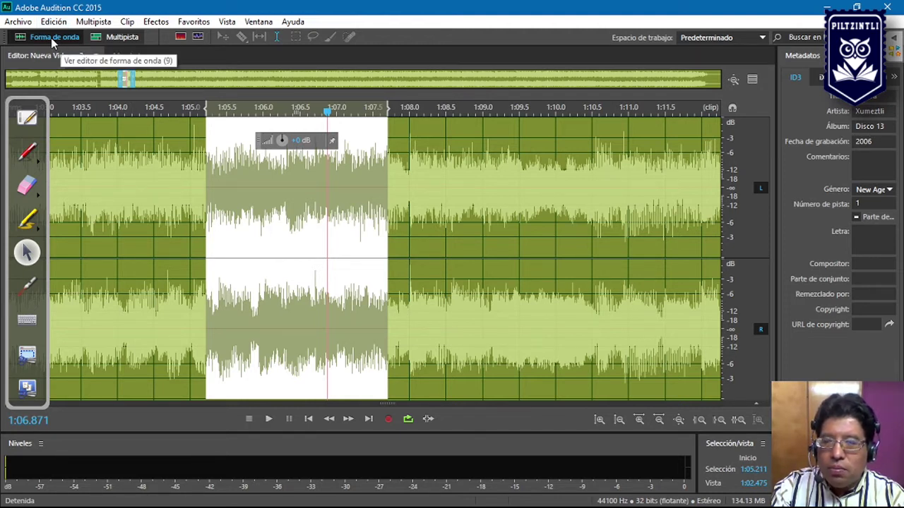
Return to the multitrack session and place the playhead at about 1:05.98 on the empty second track
left_click(108, 41)
left_click(370, 259)
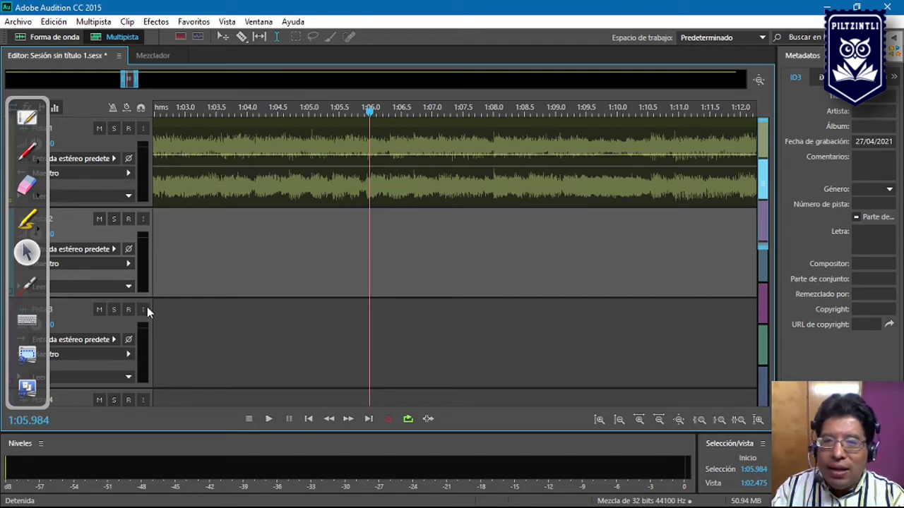
left_click(27, 286)
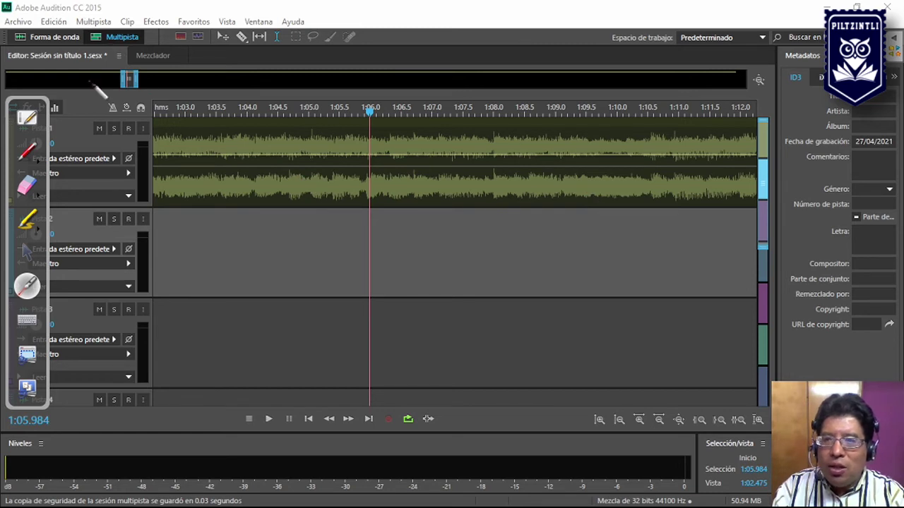
left_click(275, 152)
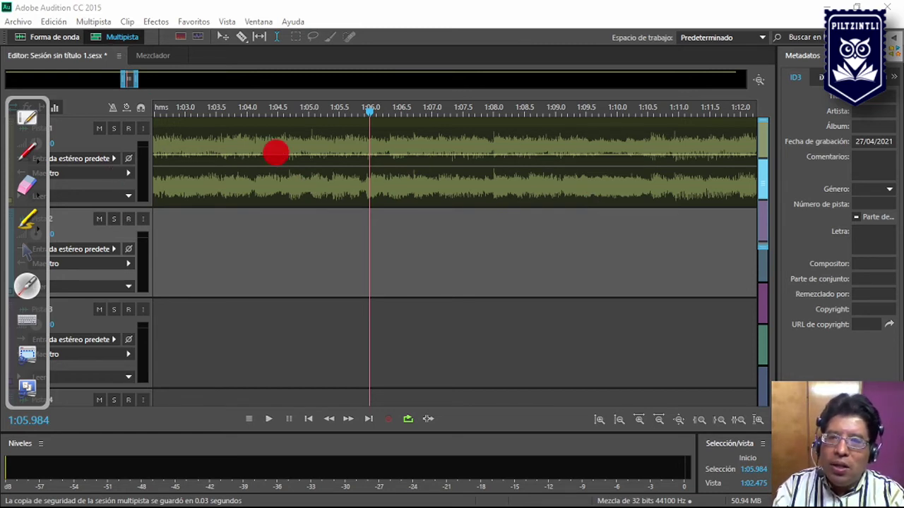
left_click(487, 177)
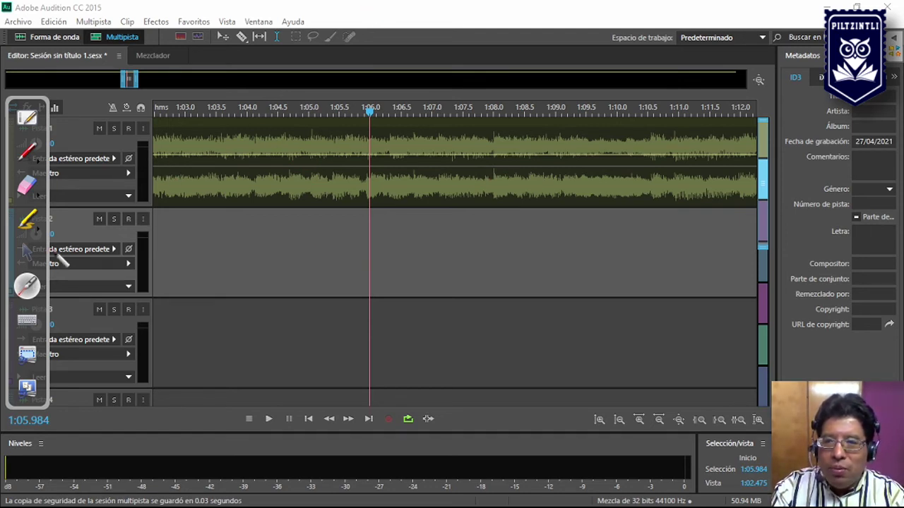
left_click(27, 253)
Play the multitrack session from the playhead for about seven seconds and stop playback
key("space")
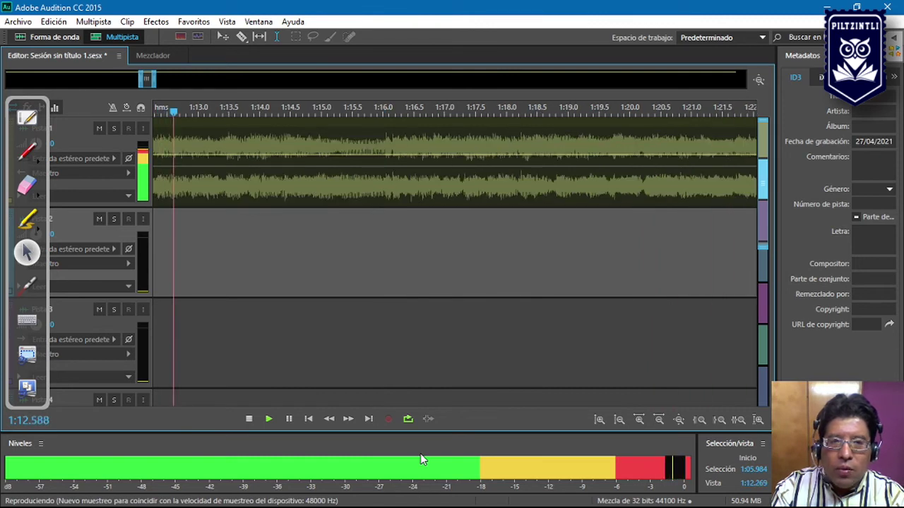
key("space")
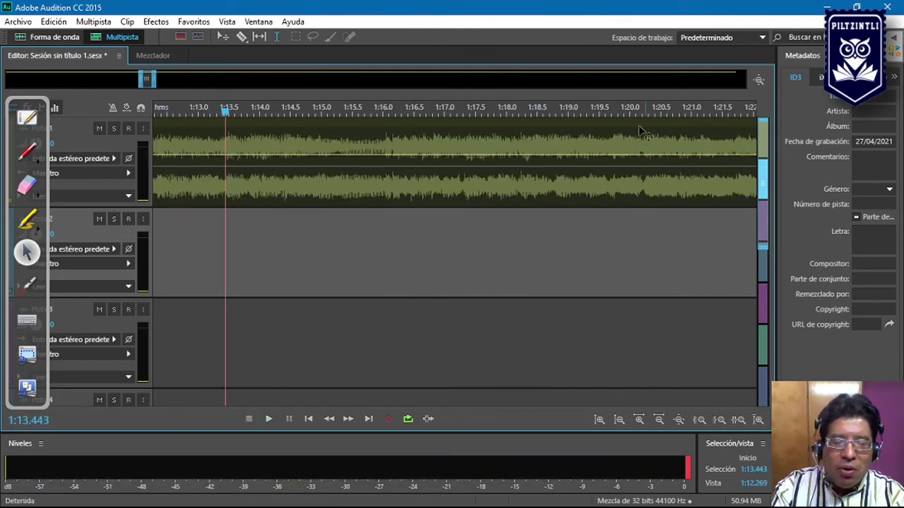